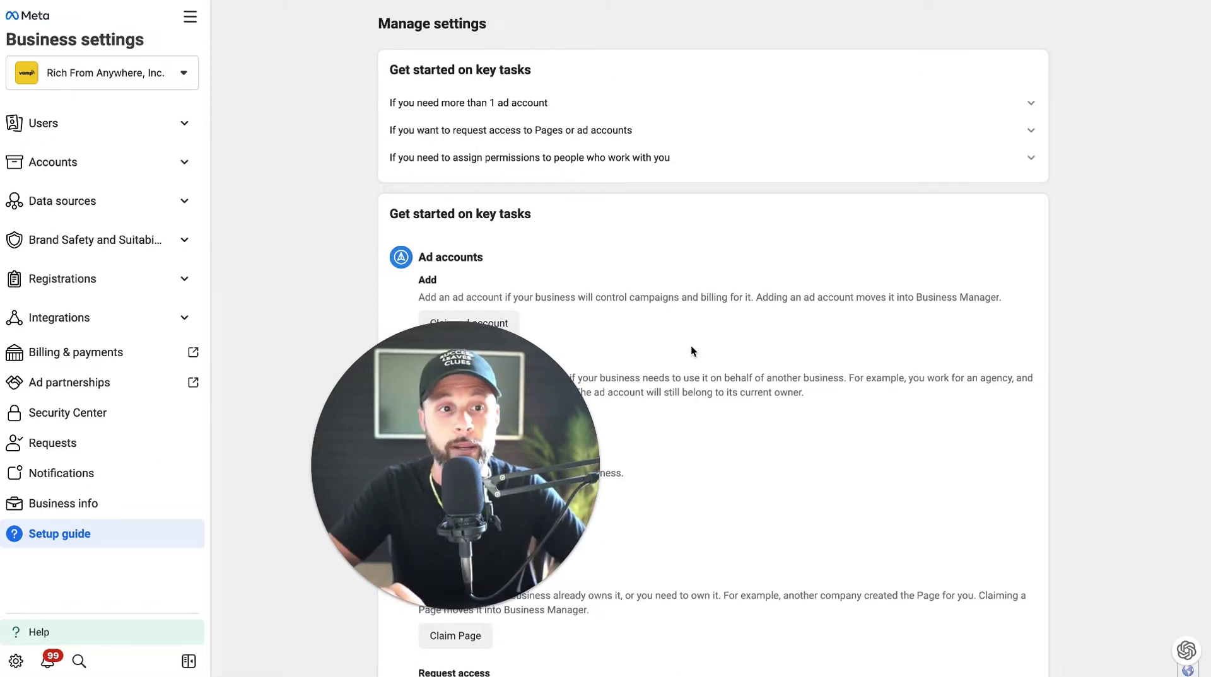
Step: Load business.facebook.com/settings to reach the Select business page listing RFA Agency, Rich From Anywhere, Inc., and Vamp LIVE Mentoring
{"action": "left_click", "coordinate": [149, 13]}
{"action": "type", "text": "business.face"}
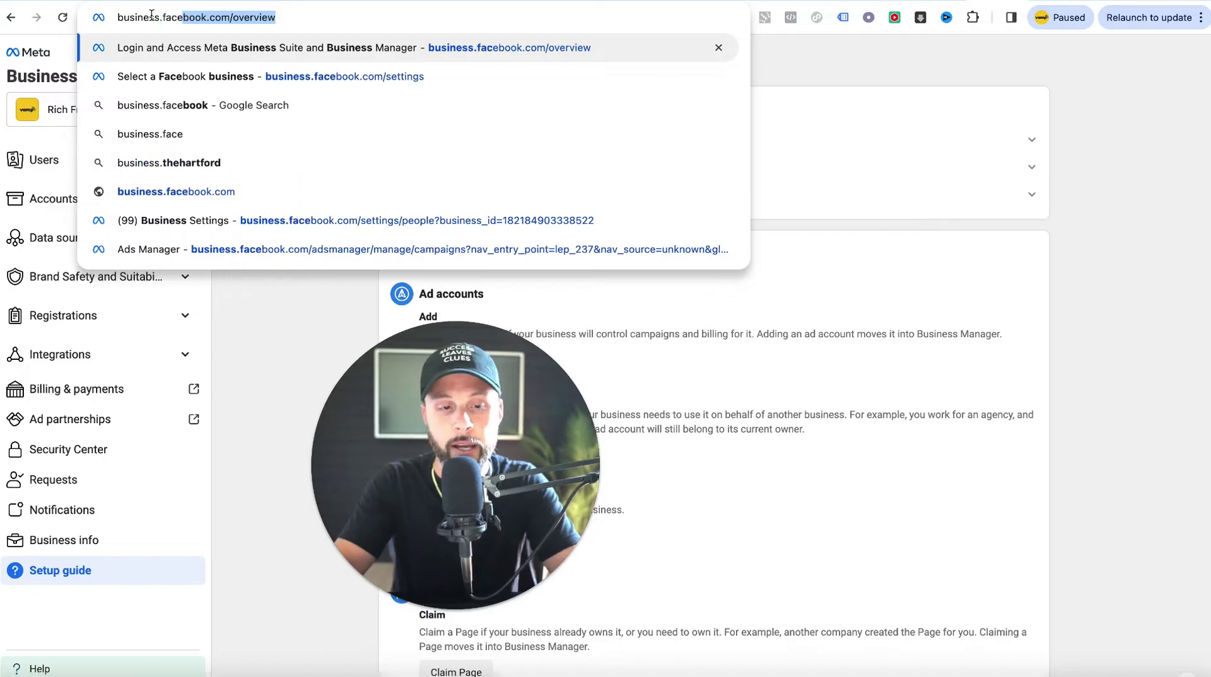
{"action": "type", "text": "book.com/"}
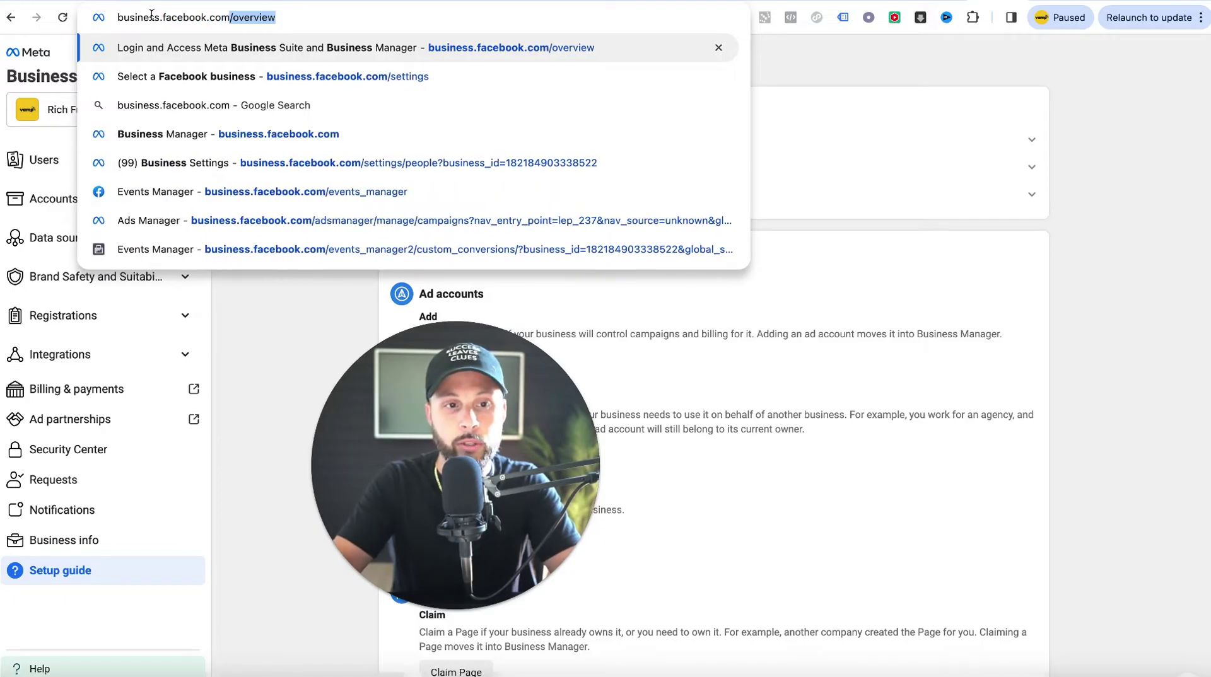
{"action": "type", "text": "settings"}
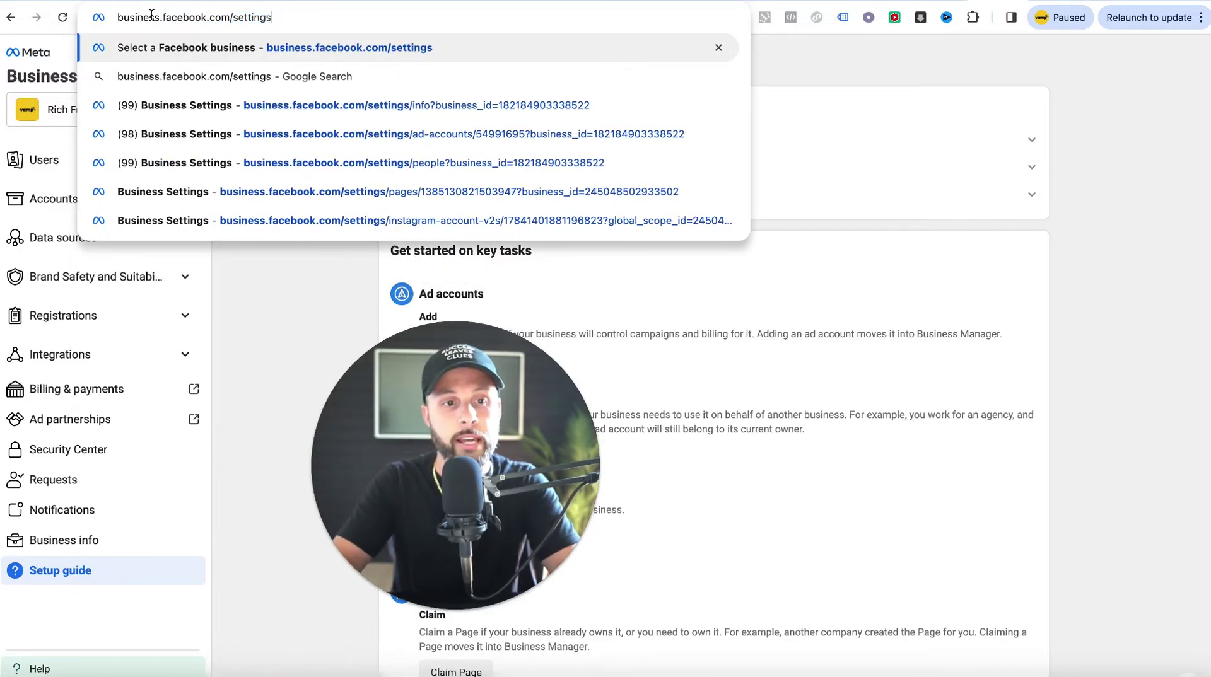
{"action": "key", "text": "Return"}
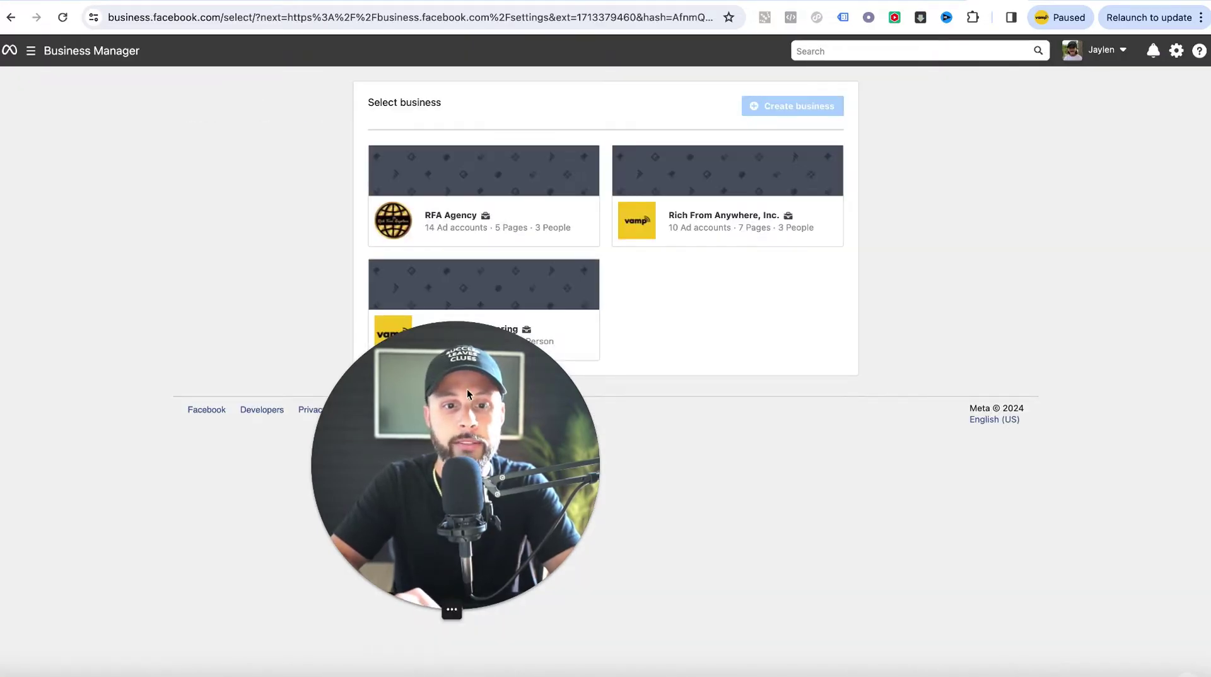
{"action": "left_click_drag", "start_coordinate": [476, 494], "coordinate": [140, 543]}
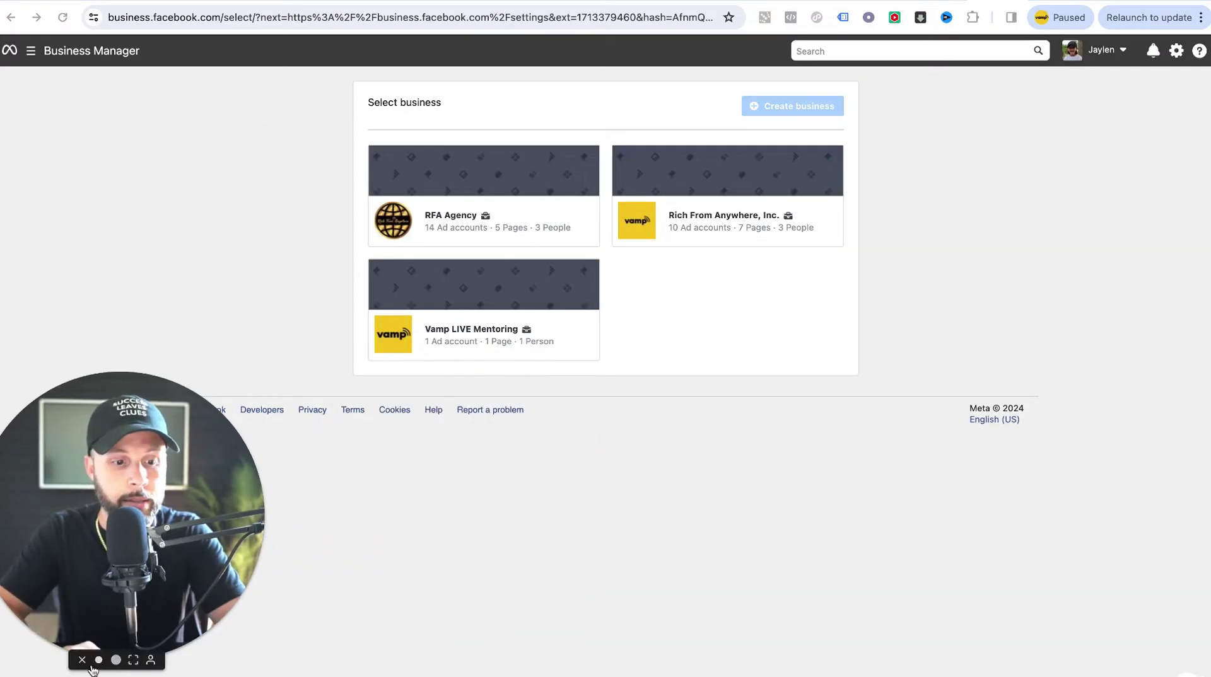
{"action": "left_click", "coordinate": [115, 661]}
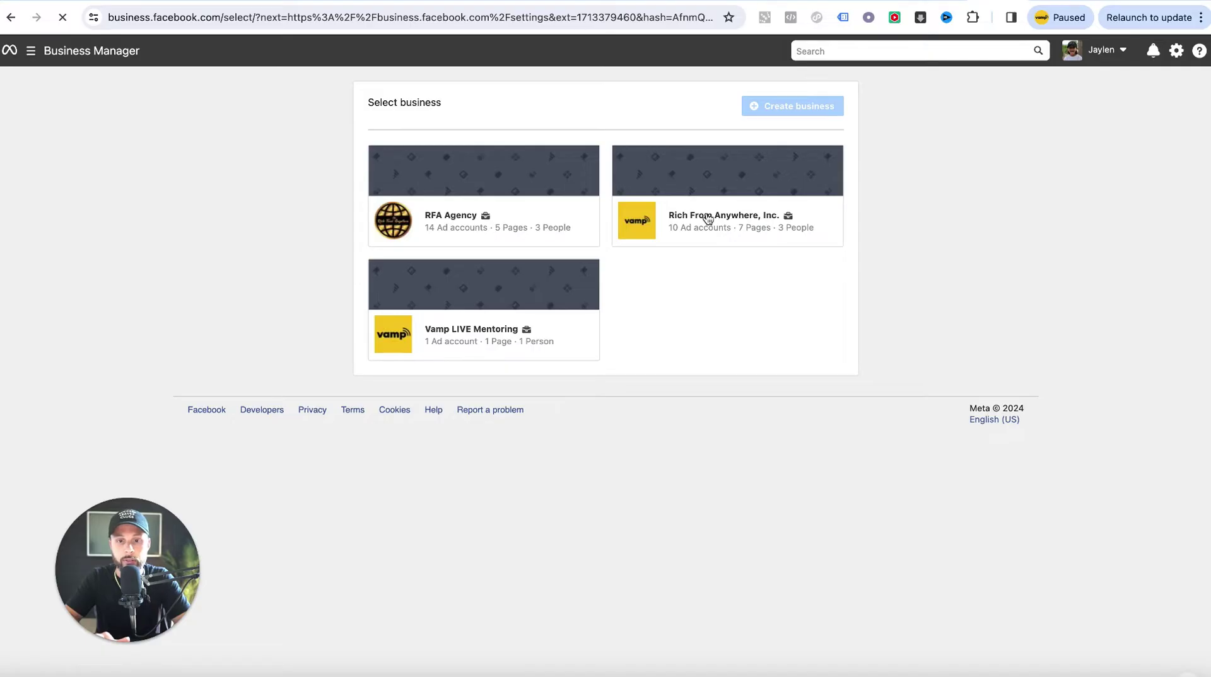
Step: Pick Rich From Anywhere, Inc., then expand Data sources and show its Datasets page with GBAM PIXEL and RFA 2024
{"action": "left_click", "coordinate": [707, 219]}
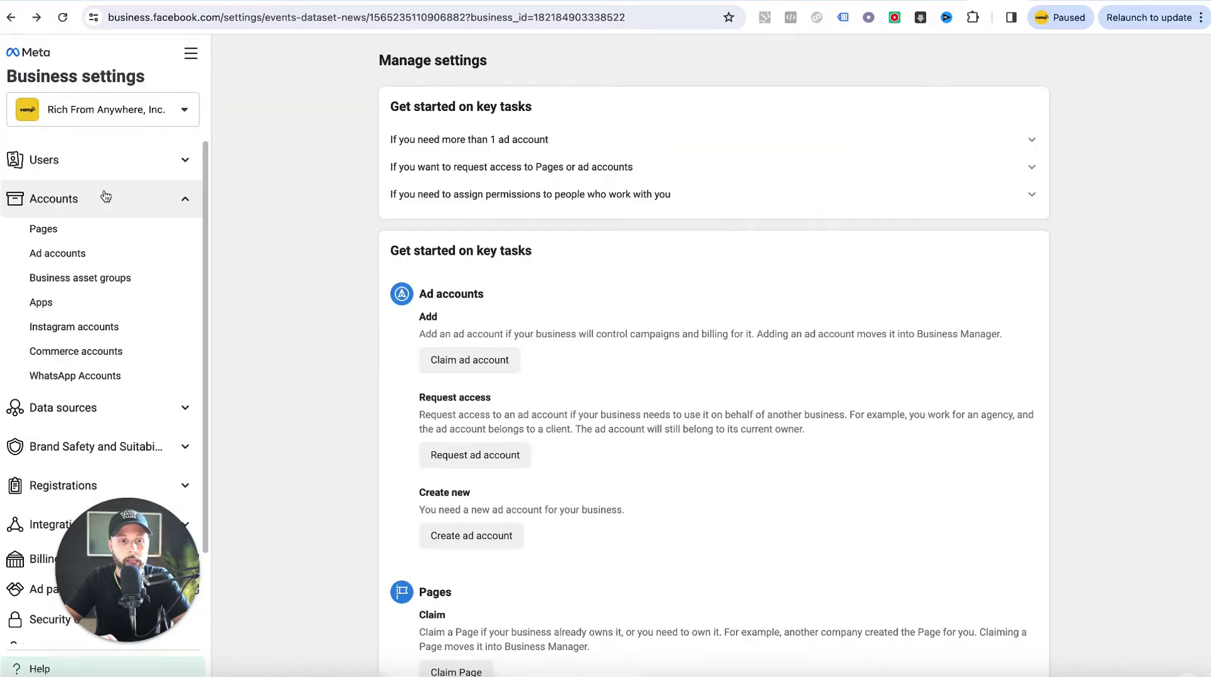
{"action": "left_click_drag", "start_coordinate": [107, 581], "coordinate": [383, 554]}
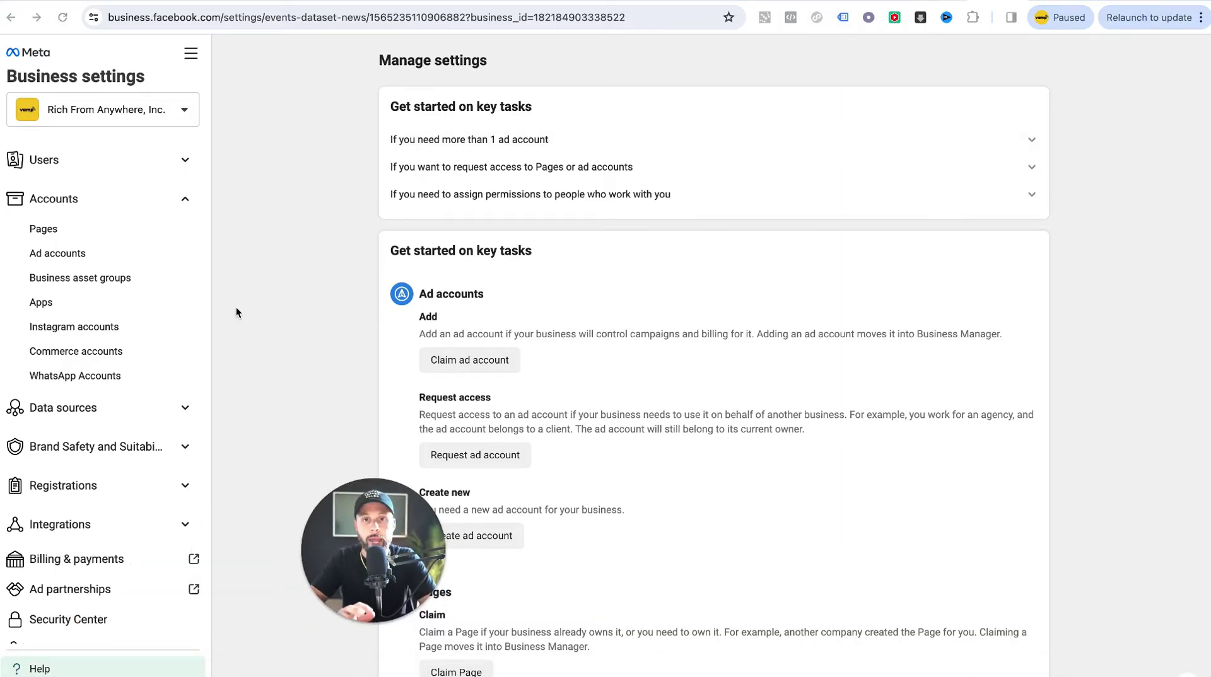
{"action": "left_click", "coordinate": [79, 196]}
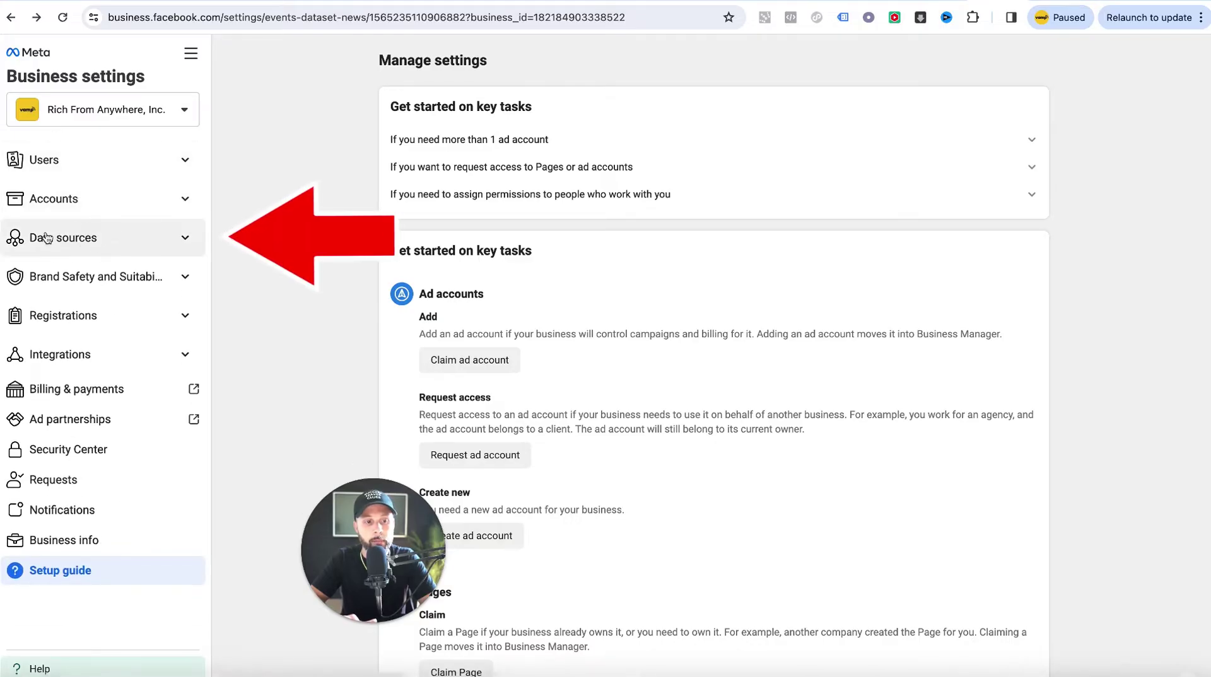
{"action": "left_click", "coordinate": [61, 244]}
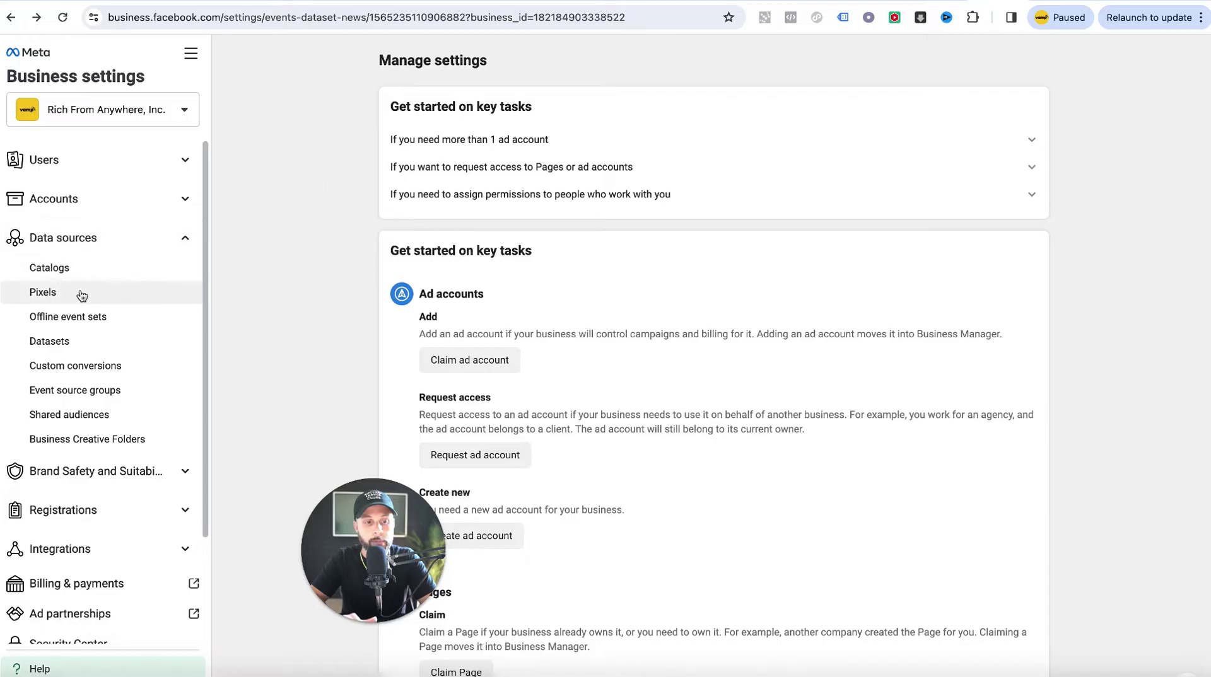
{"action": "left_click", "coordinate": [63, 294]}
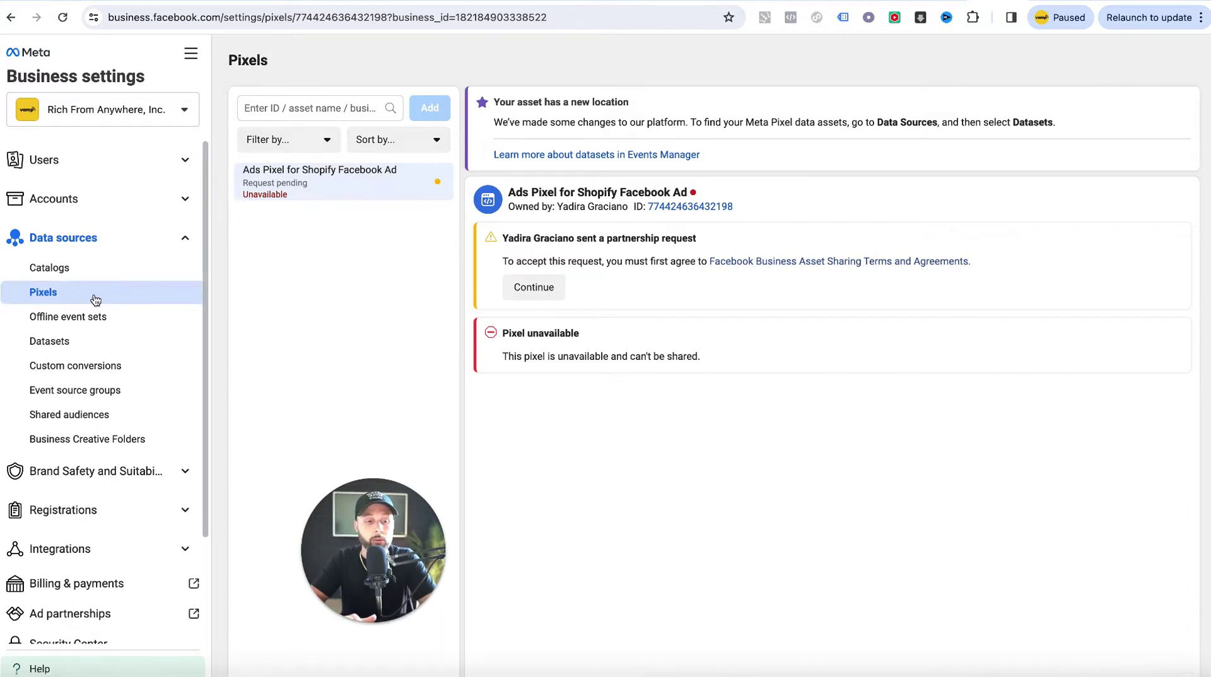
{"action": "left_click", "coordinate": [66, 343]}
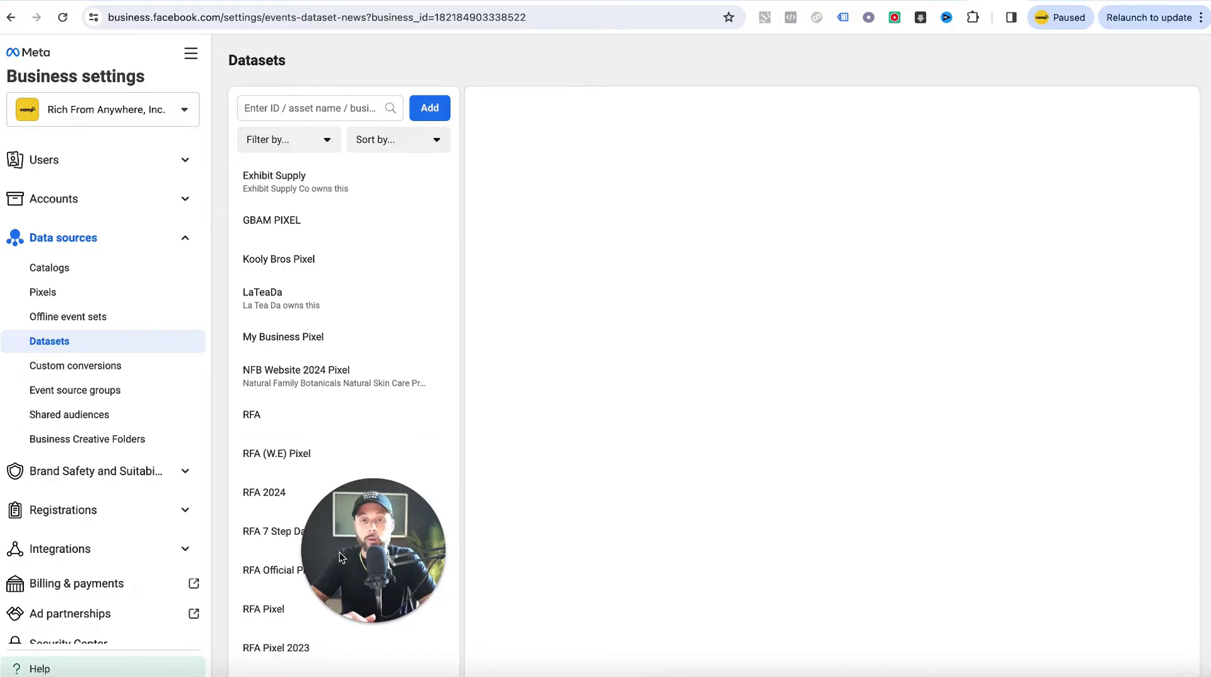
Step: Add a dataset, name it 'Business Pixel', and create it under Rich From Anywhere, Inc
{"action": "left_click", "coordinate": [436, 108]}
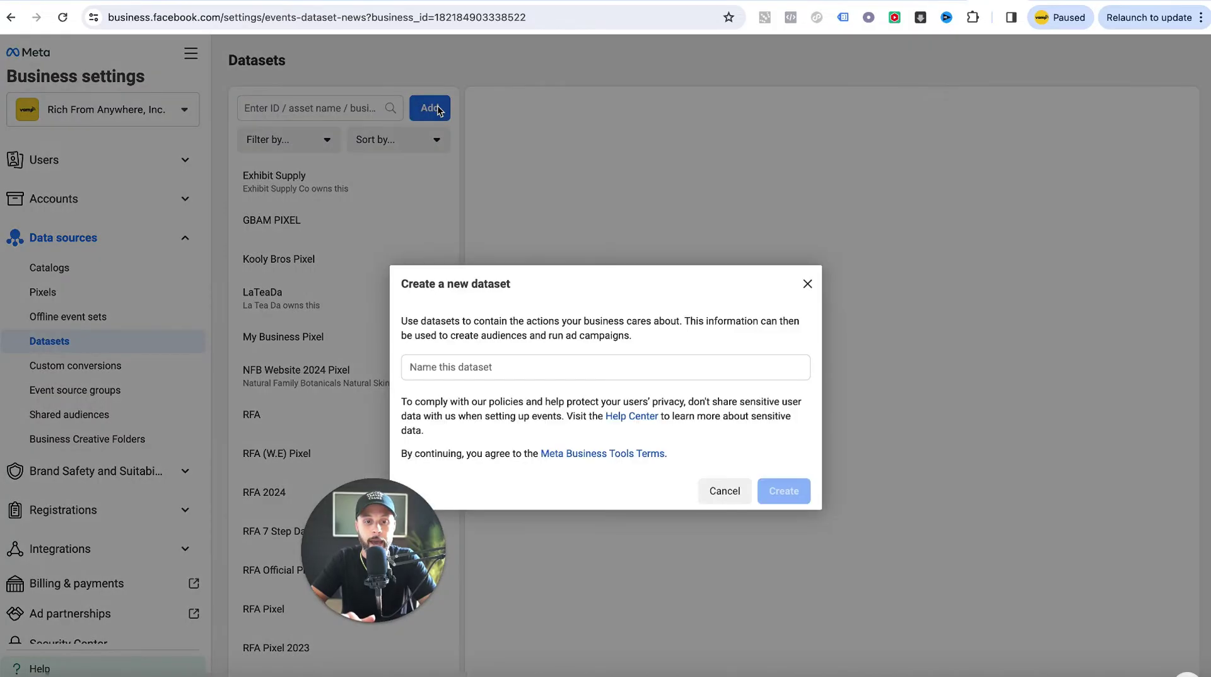
{"action": "left_click_drag", "start_coordinate": [377, 489], "coordinate": [255, 439]}
{"action": "left_click", "coordinate": [447, 368]}
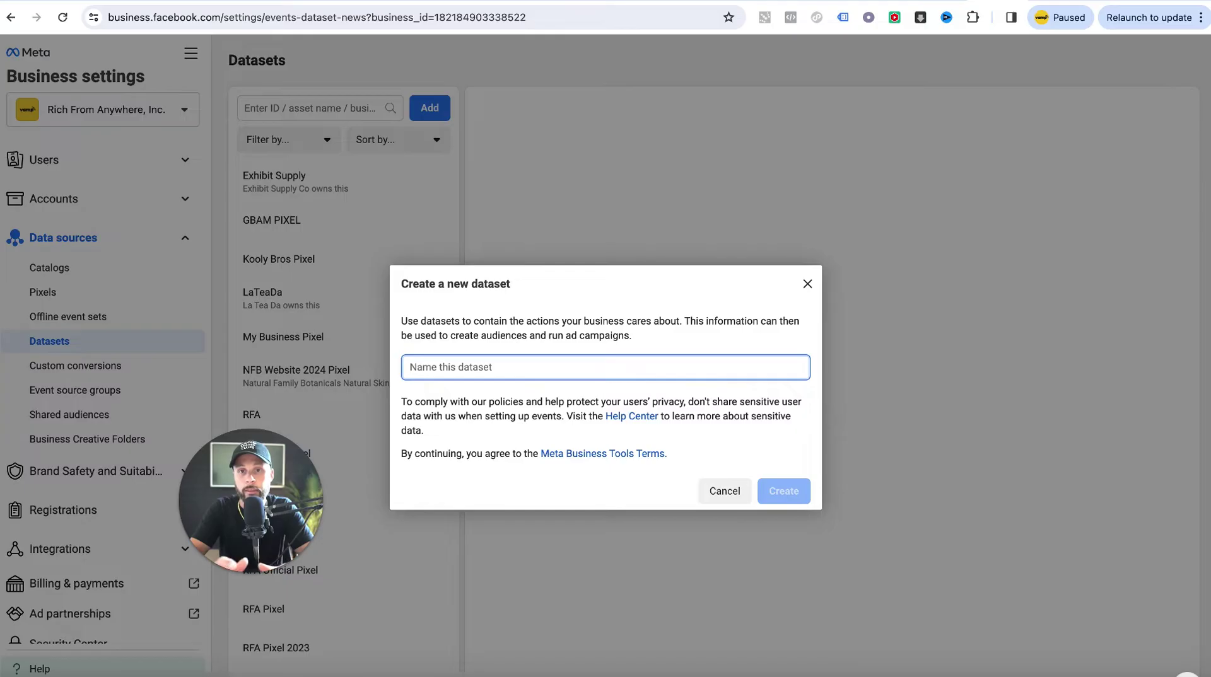
{"action": "type", "text": "Busine"}
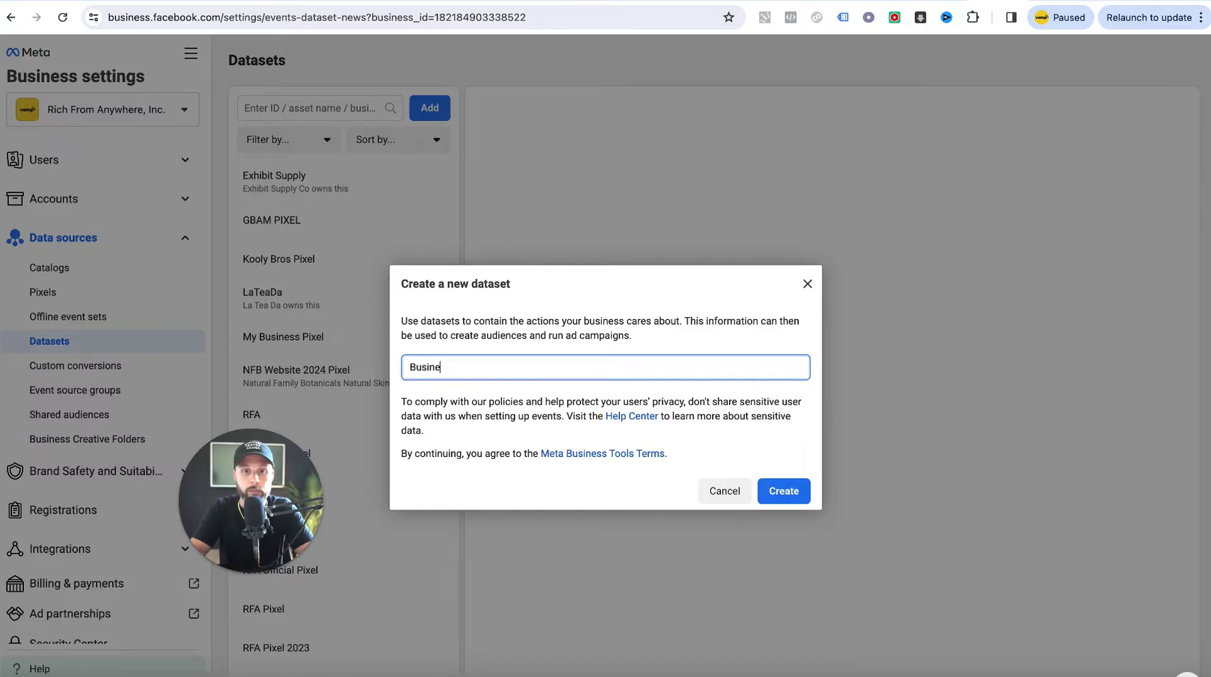
{"action": "type", "text": "ixel"}
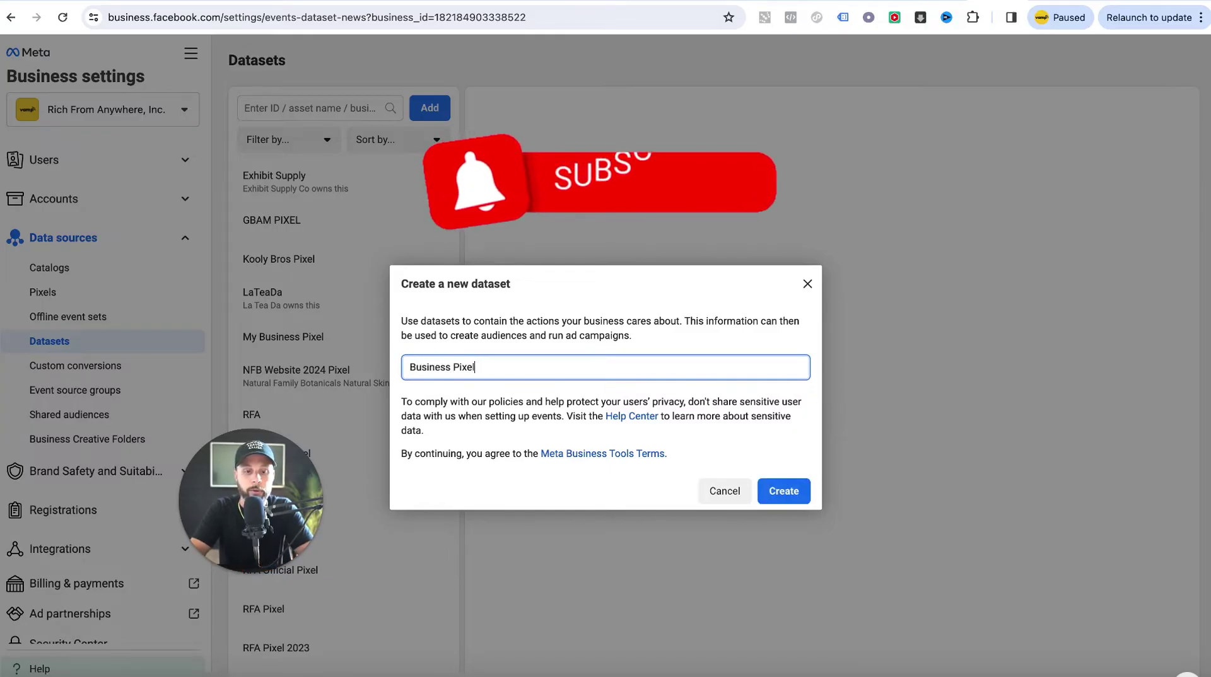
{"action": "double_click", "coordinate": [432, 364]}
{"action": "left_click", "coordinate": [482, 371]}
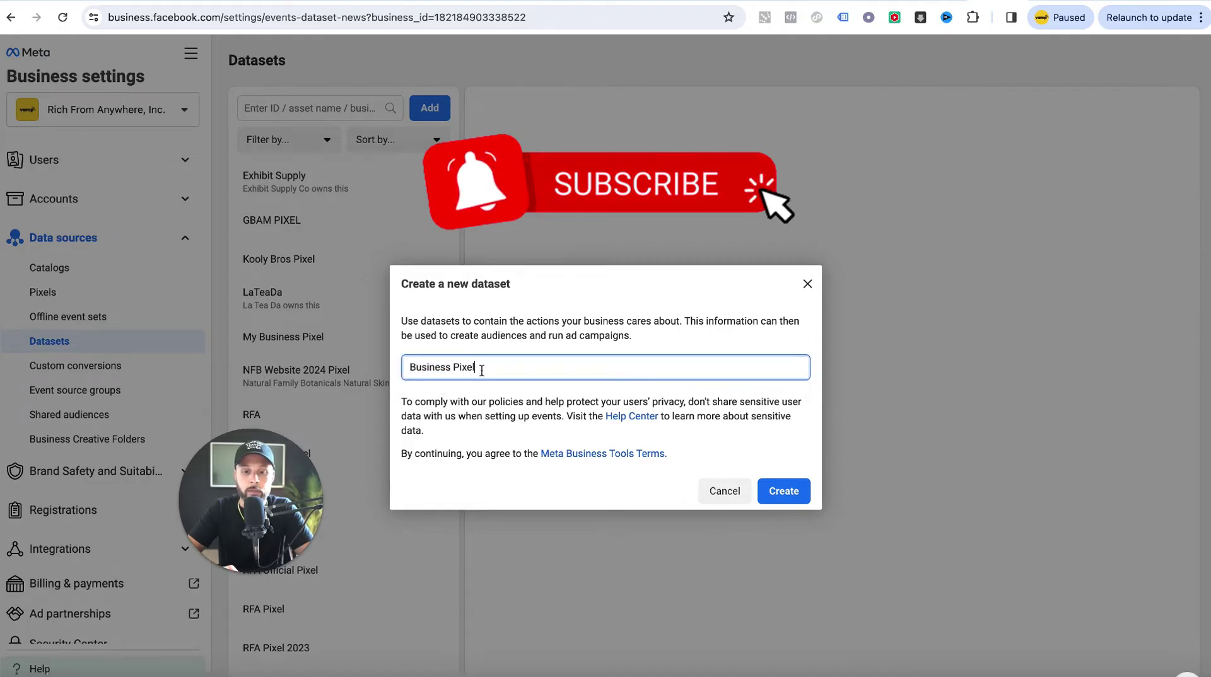
{"action": "left_click", "coordinate": [792, 496]}
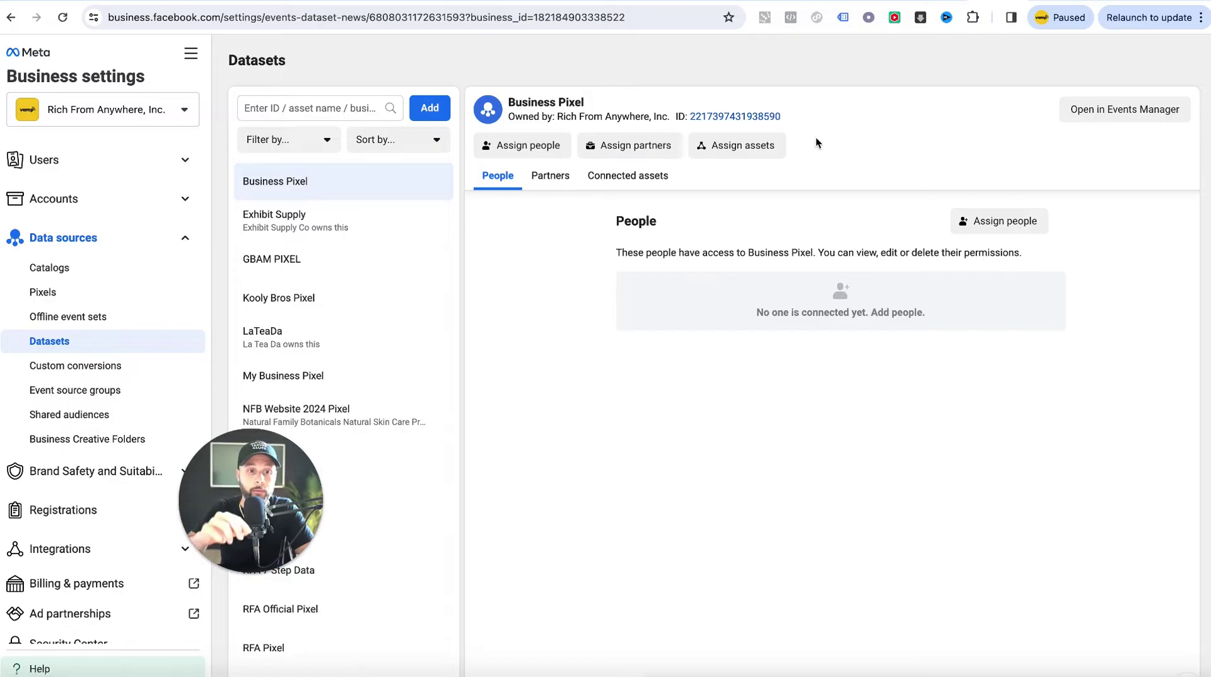
Step: Go to Events Manager's Data Sources and view the RFA Pixel overview with PageView and Submit application events
{"action": "left_click", "coordinate": [191, 56]}
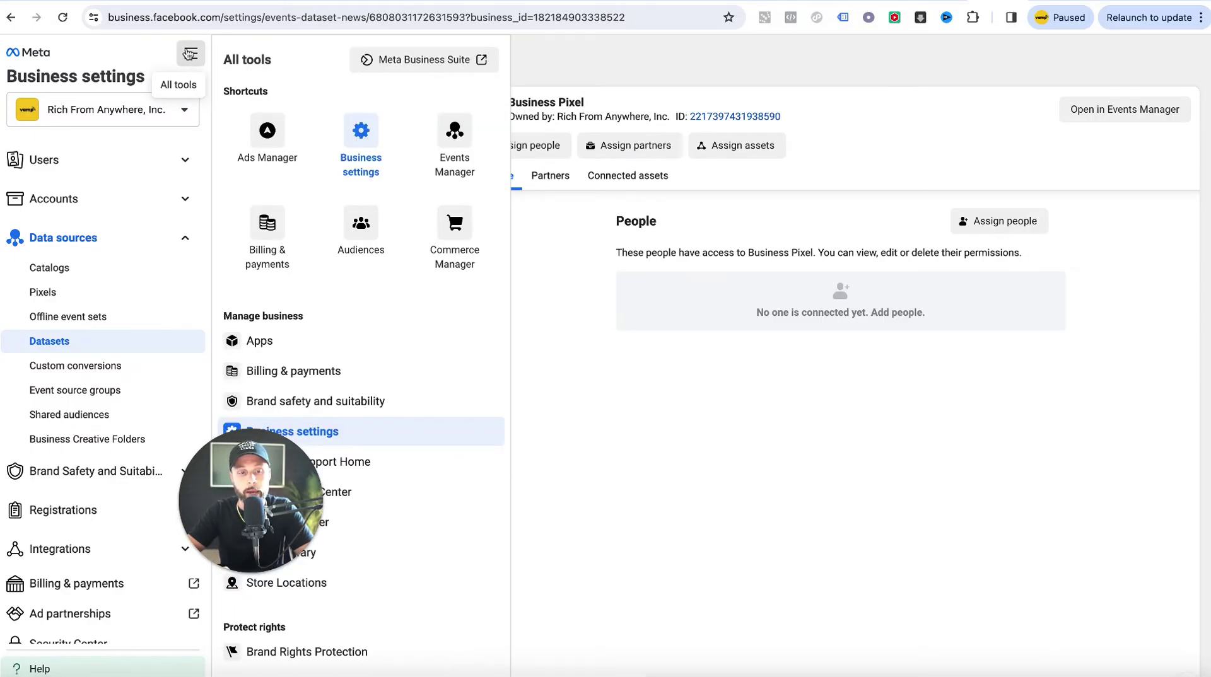
{"action": "left_click", "coordinate": [452, 159]}
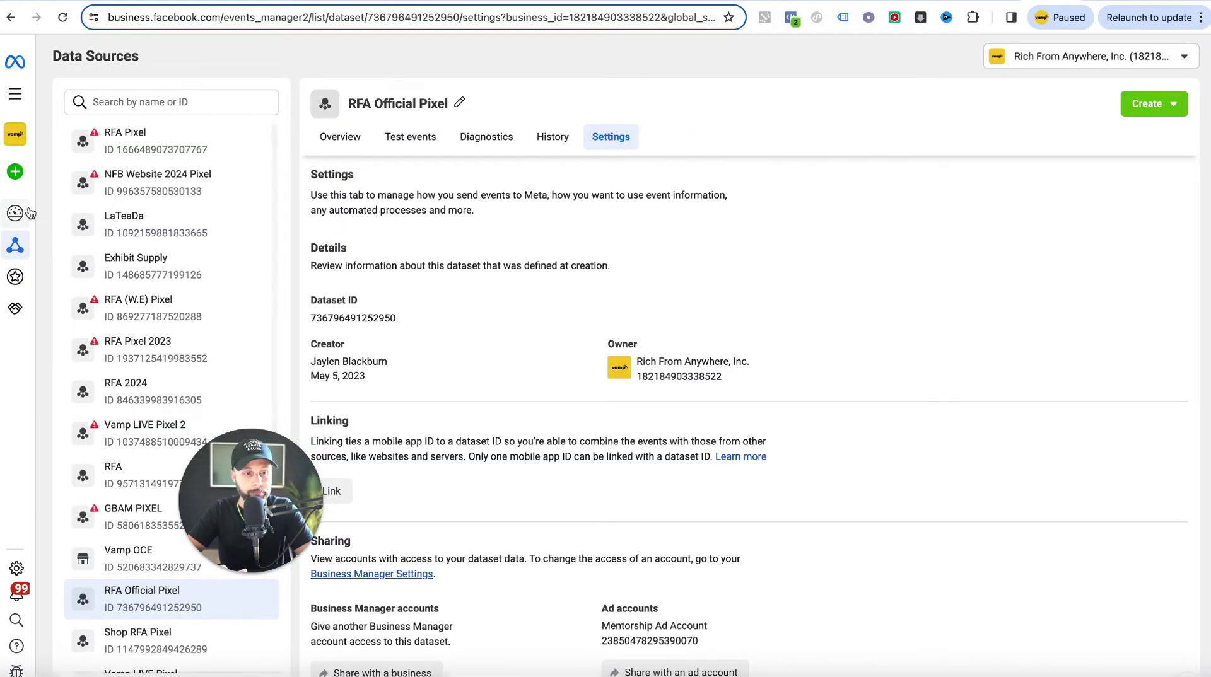
{"action": "mouse_move", "coordinate": [26, 213]}
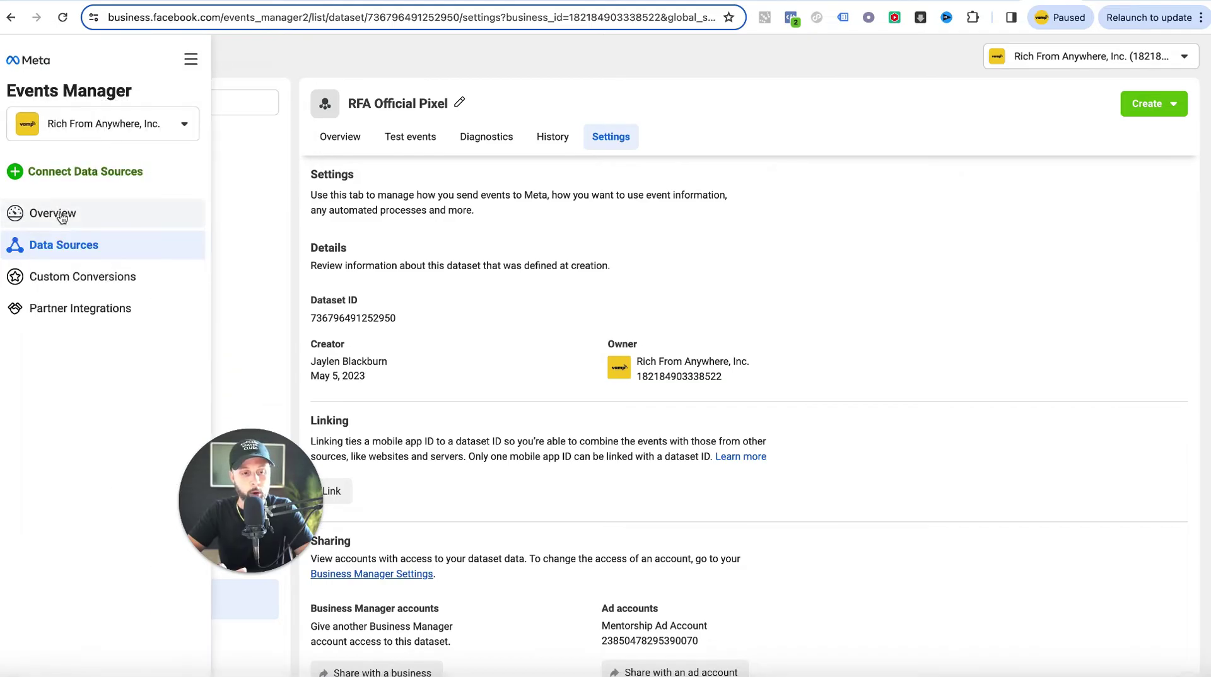
{"action": "left_click", "coordinate": [66, 246]}
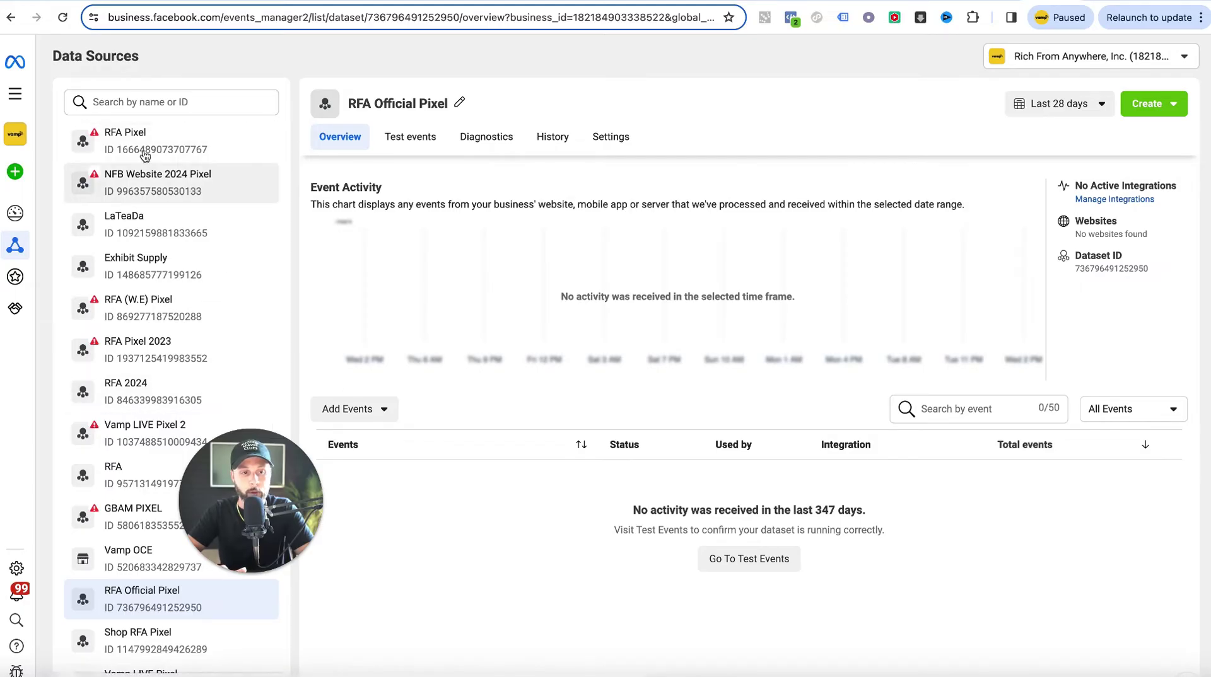
{"action": "left_click", "coordinate": [182, 142]}
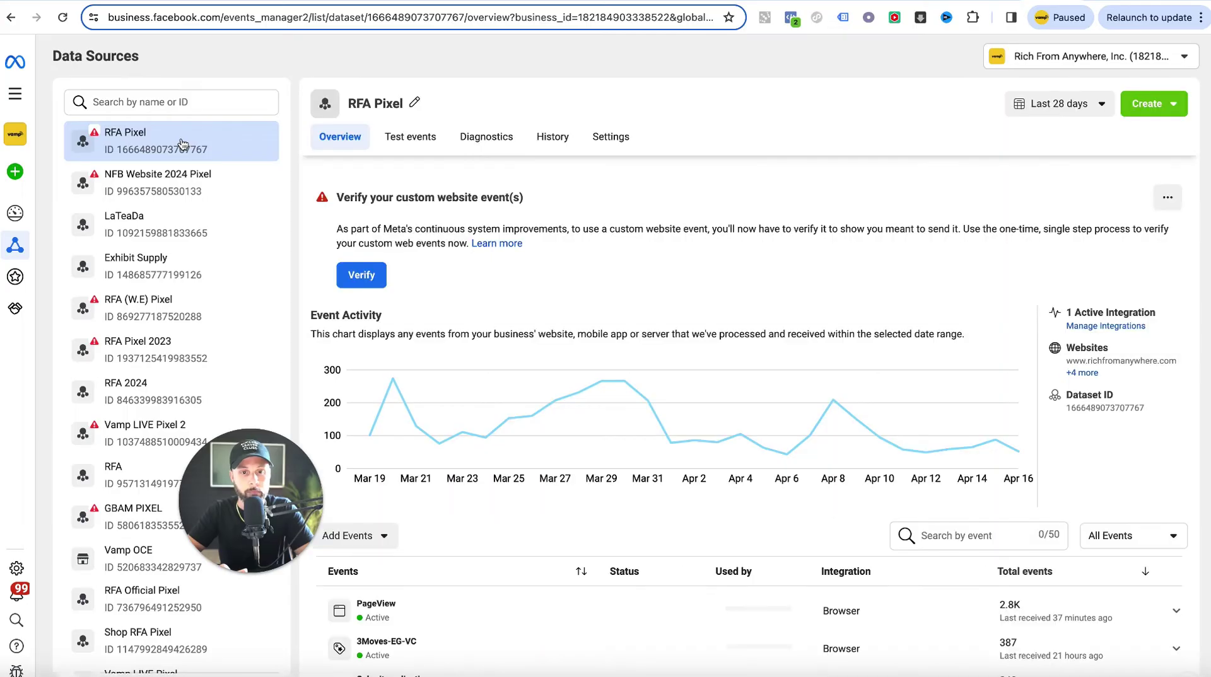
{"action": "scroll", "coordinate": [471, 508], "scroll_direction": "down", "scroll_amount": 2}
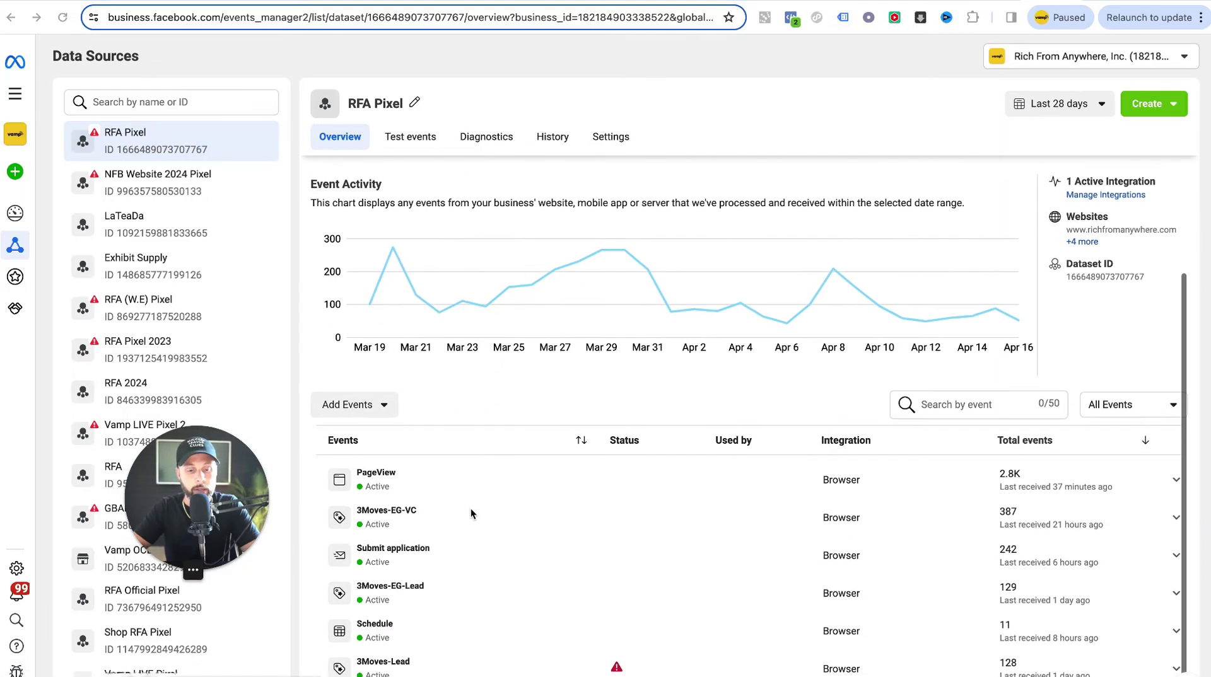
Step: Add a new Meta Pixel integration from Add Events, choosing Manually Add Code to reach Install Base Code
{"action": "left_click", "coordinate": [363, 407]}
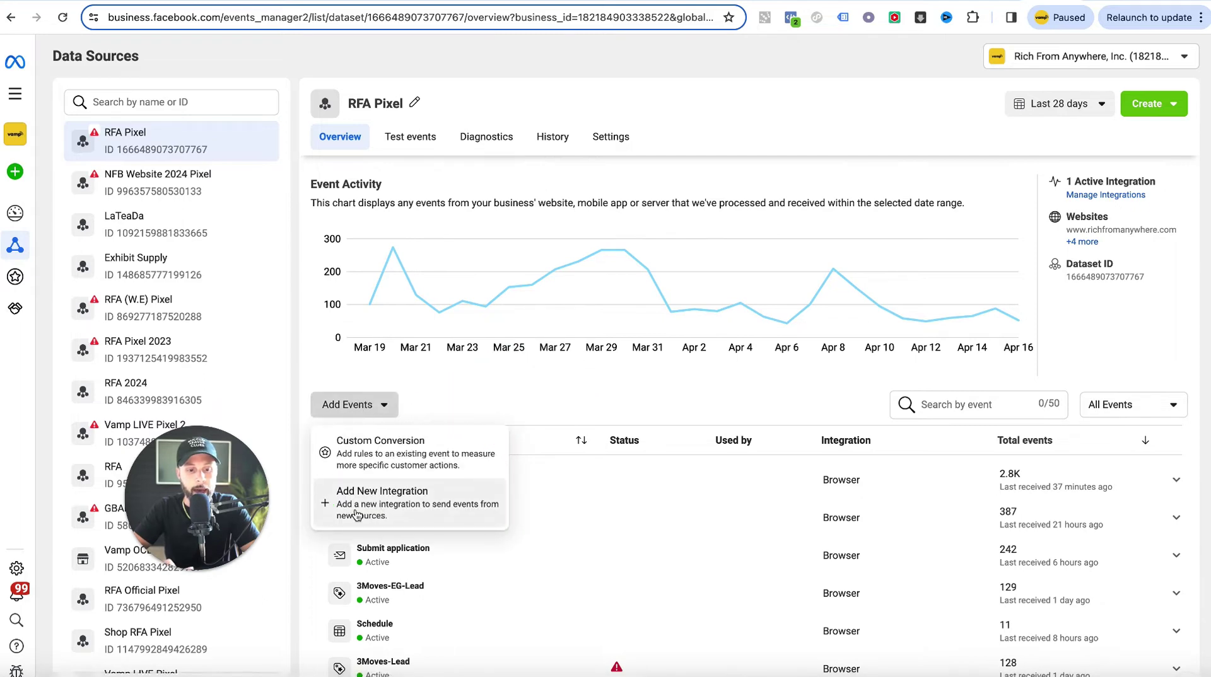
{"action": "left_click", "coordinate": [382, 501]}
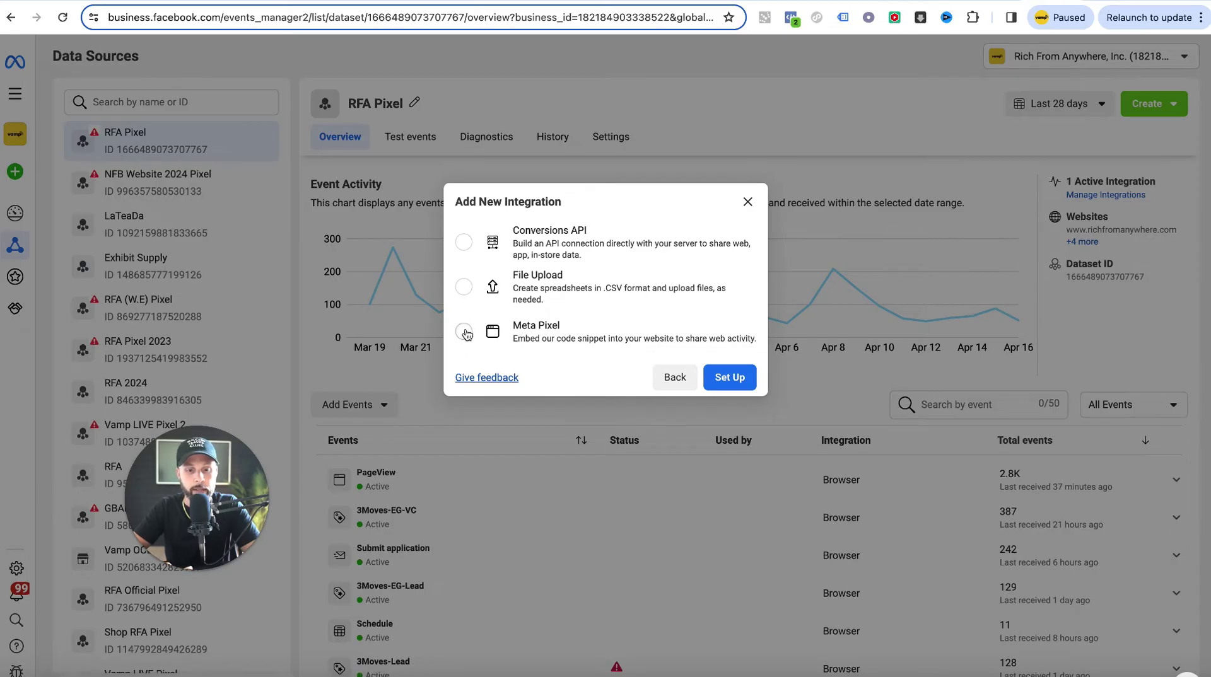
{"action": "left_click", "coordinate": [725, 379]}
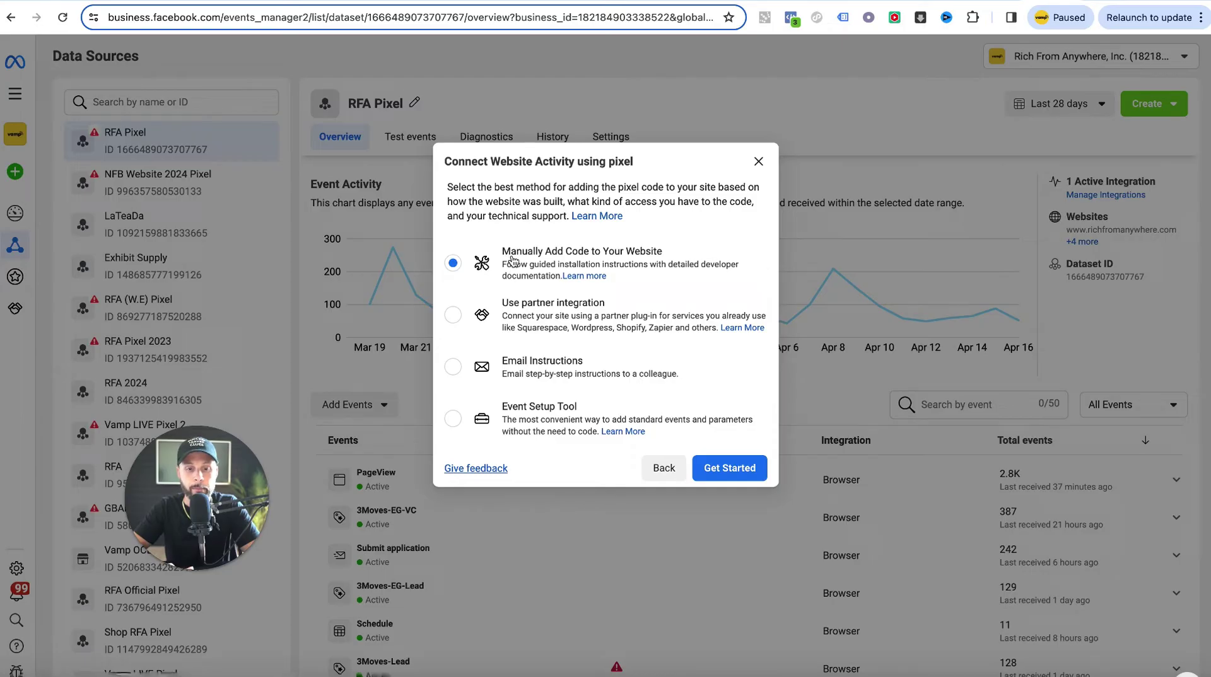
{"action": "left_click", "coordinate": [733, 467]}
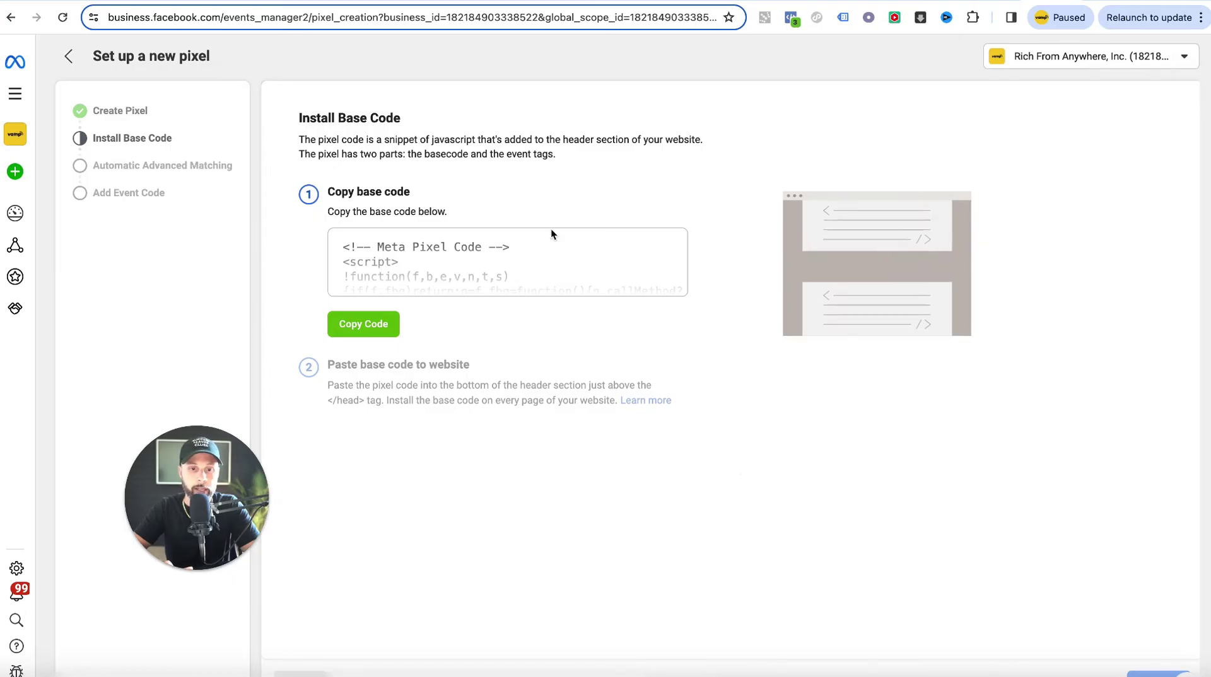
Step: Copy the pixel base code with the green Copy Code button, moving on to Paste base code to website
{"action": "left_click_drag", "start_coordinate": [328, 191], "coordinate": [403, 185]}
{"action": "left_click", "coordinate": [402, 185]}
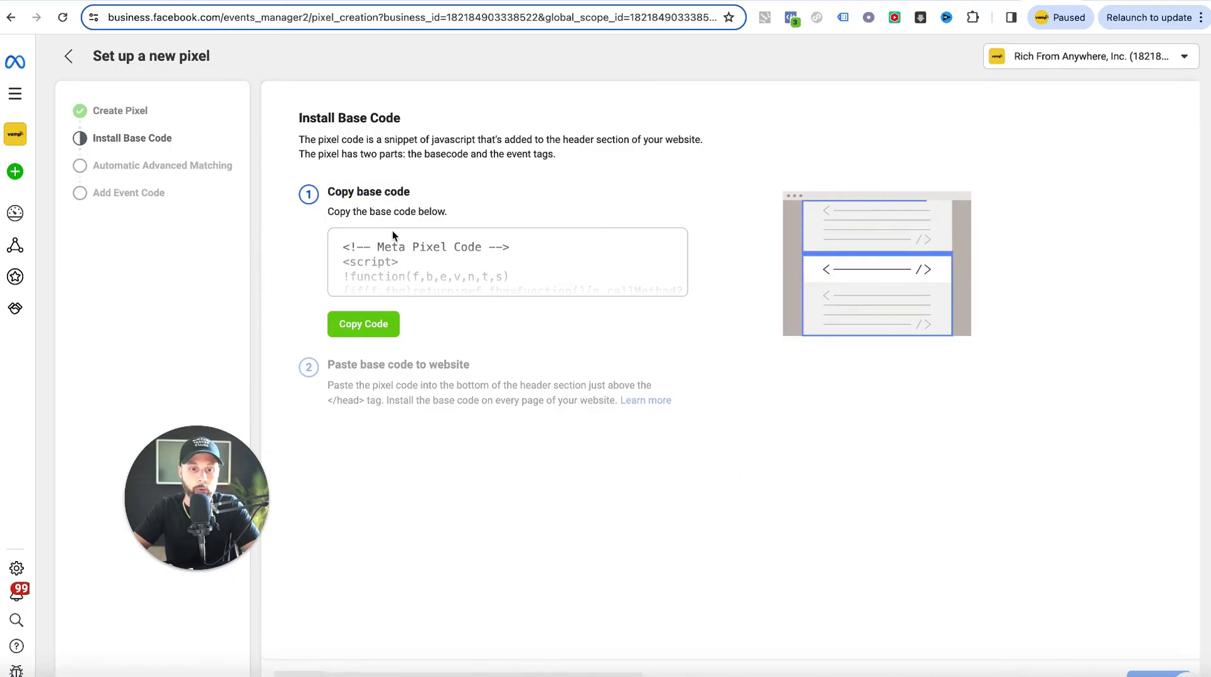
{"action": "left_click", "coordinate": [365, 325]}
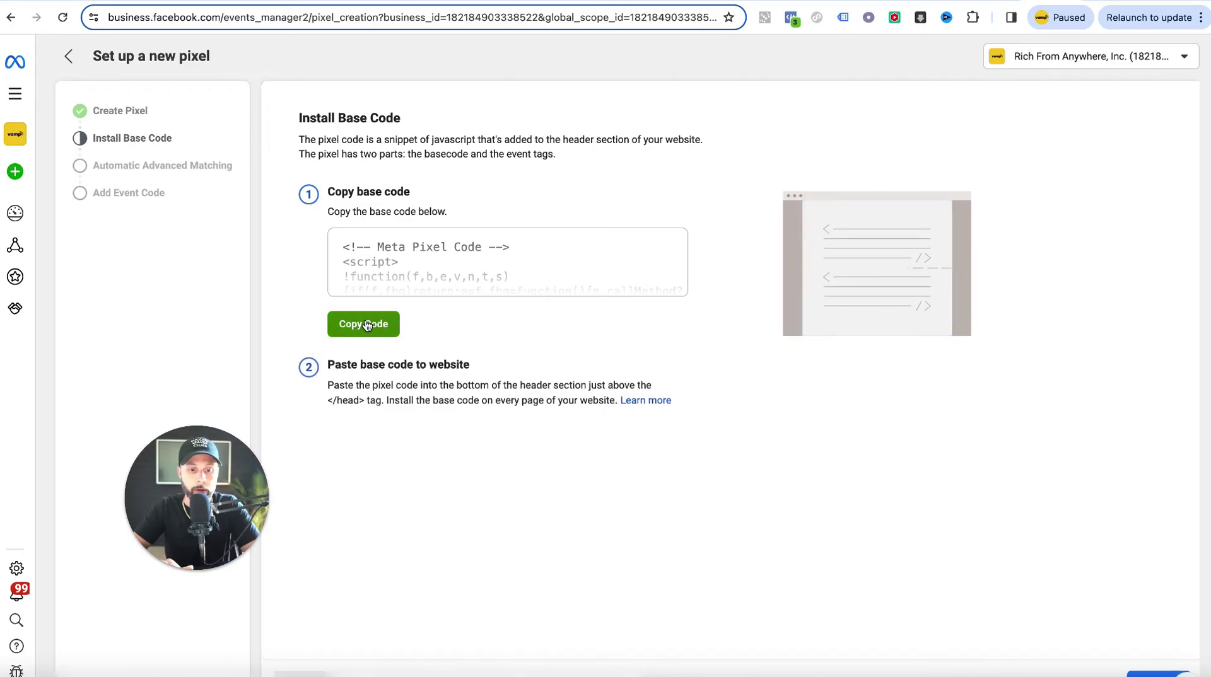